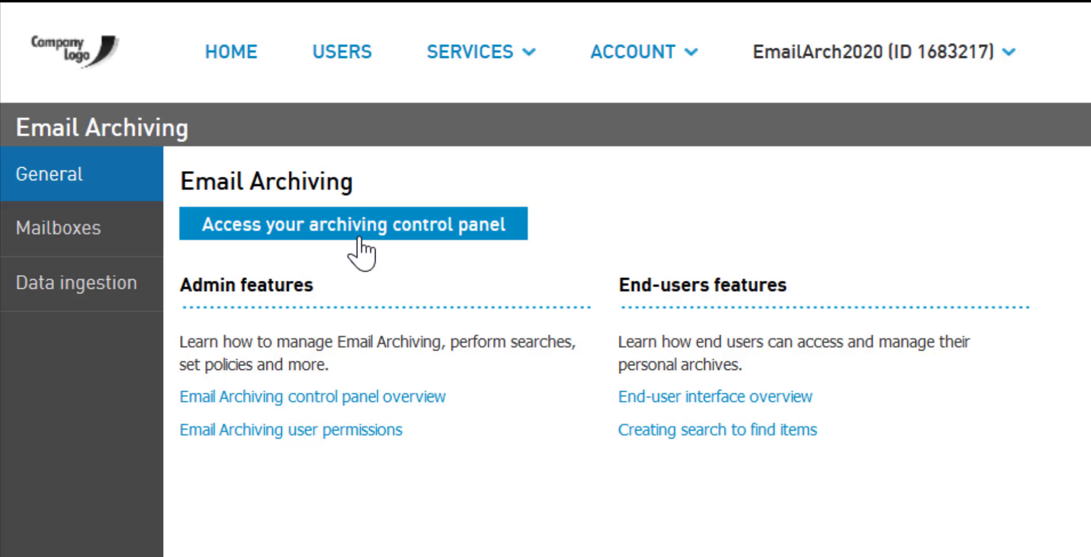
# - Grant the Compliance Officer permission to the user in the Email Archiving mailboxes list
pyautogui.click(77, 250)
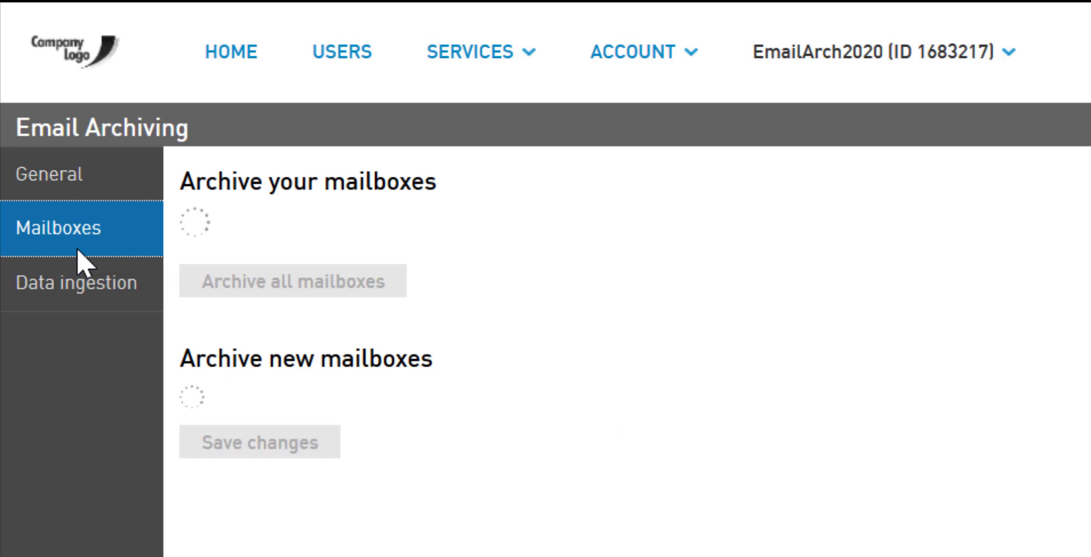
pyautogui.click(261, 263)
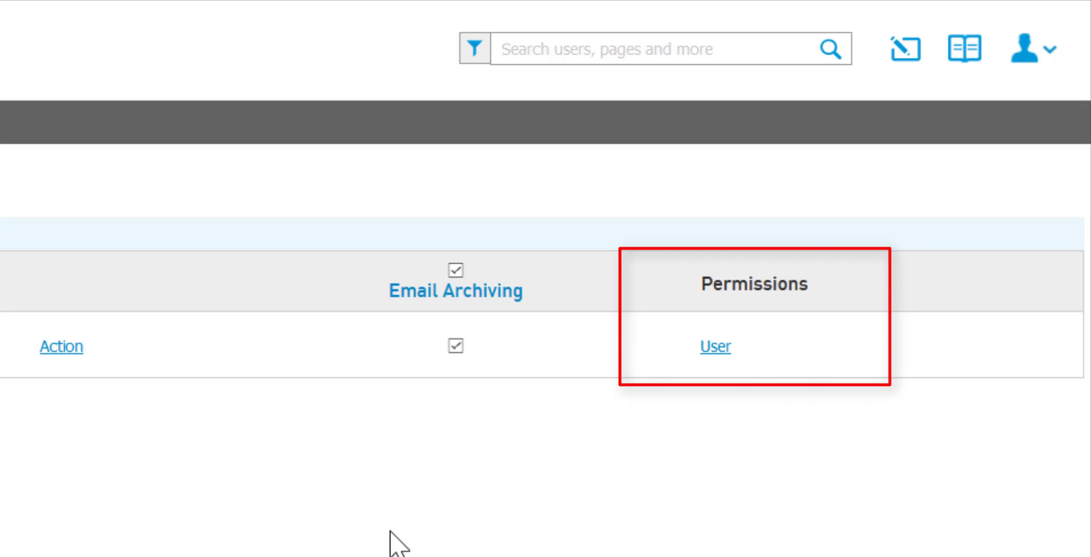
pyautogui.click(715, 347)
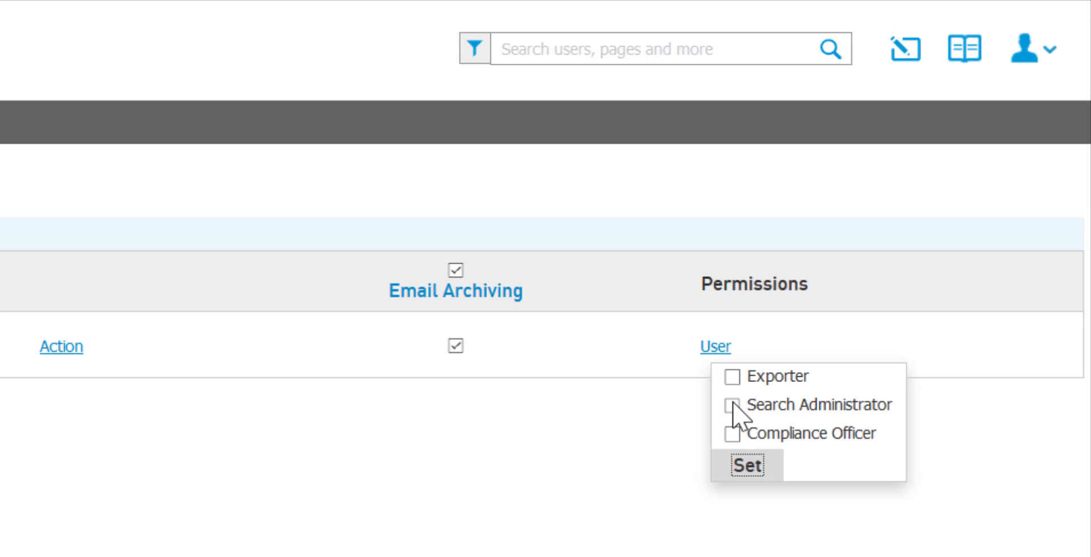
pyautogui.click(732, 433)
pyautogui.click(747, 465)
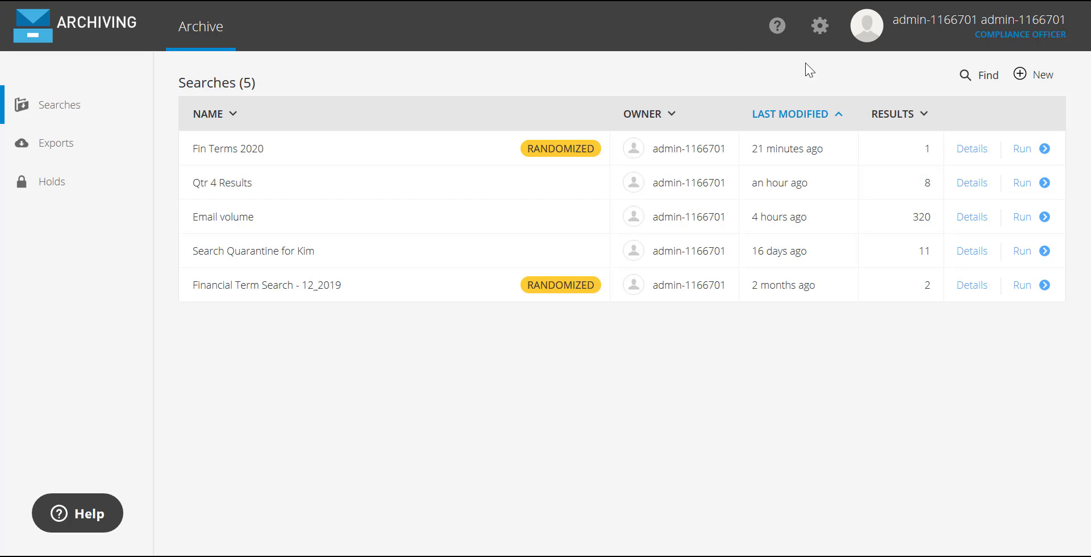
# - Open the archive's retention policy settings, enable the email retention policy and view the choices for the retention years
pyautogui.click(818, 29)
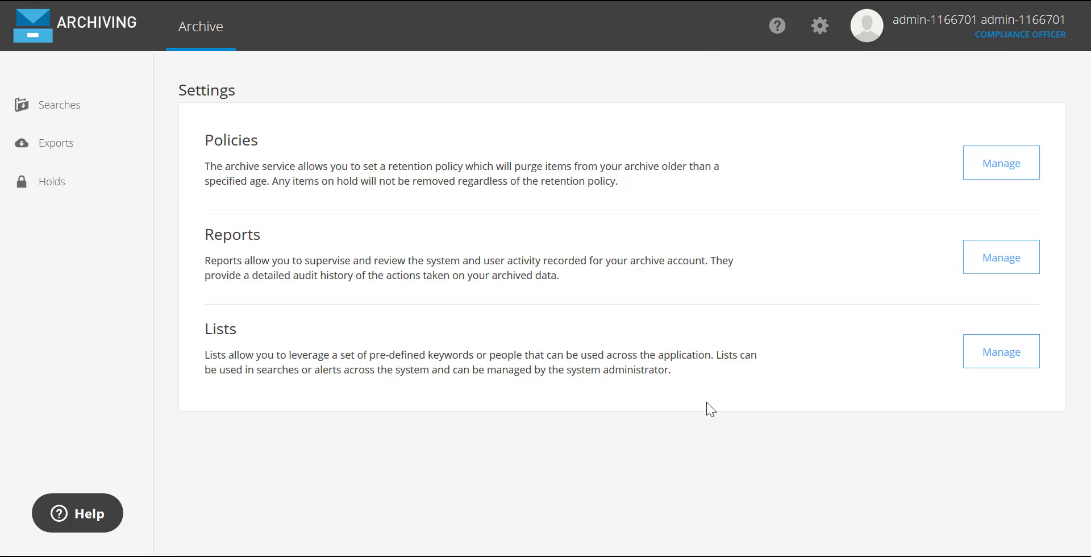
pyautogui.click(1012, 170)
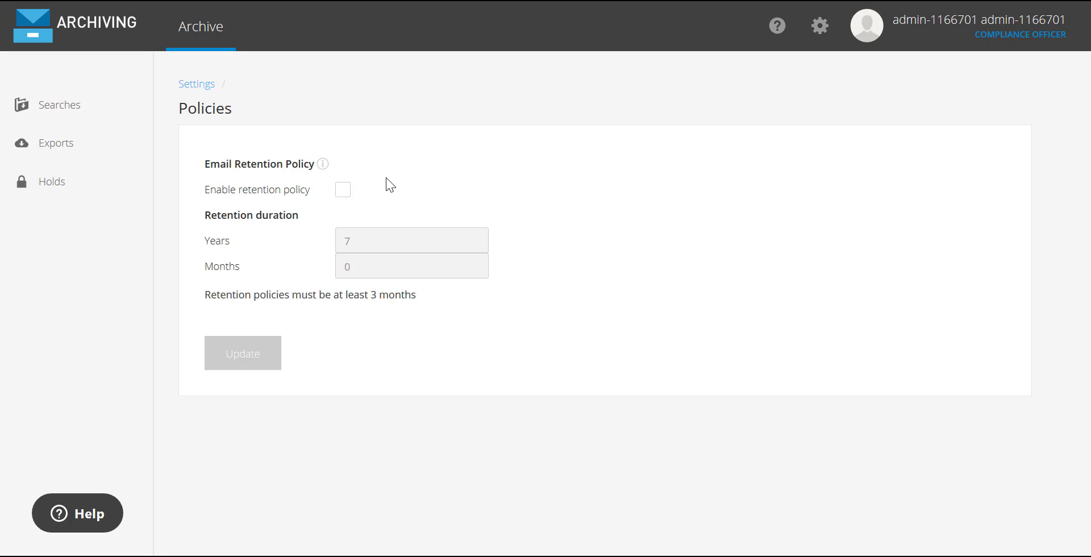
pyautogui.click(343, 191)
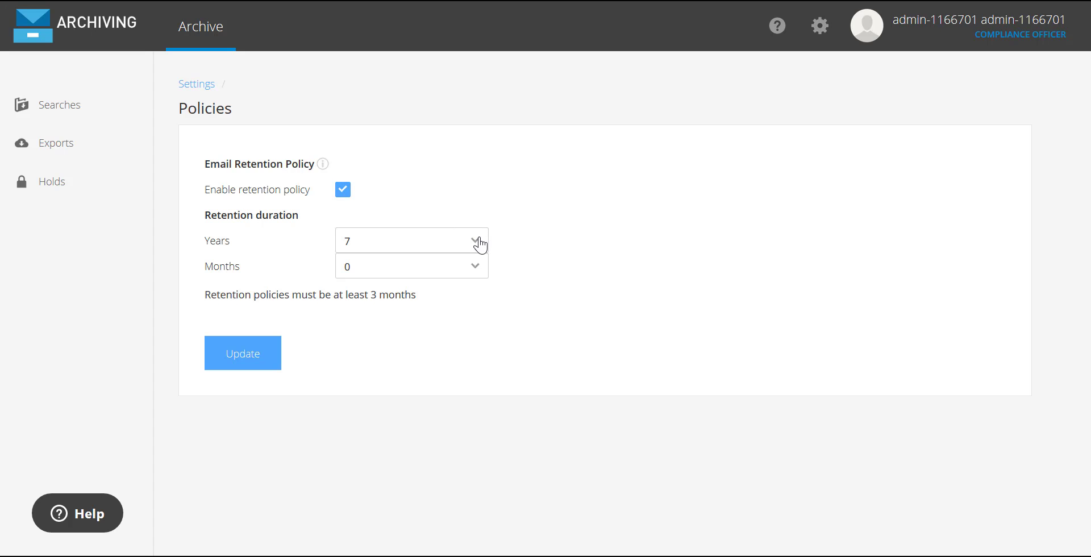
pyautogui.click(480, 239)
pyautogui.click(583, 235)
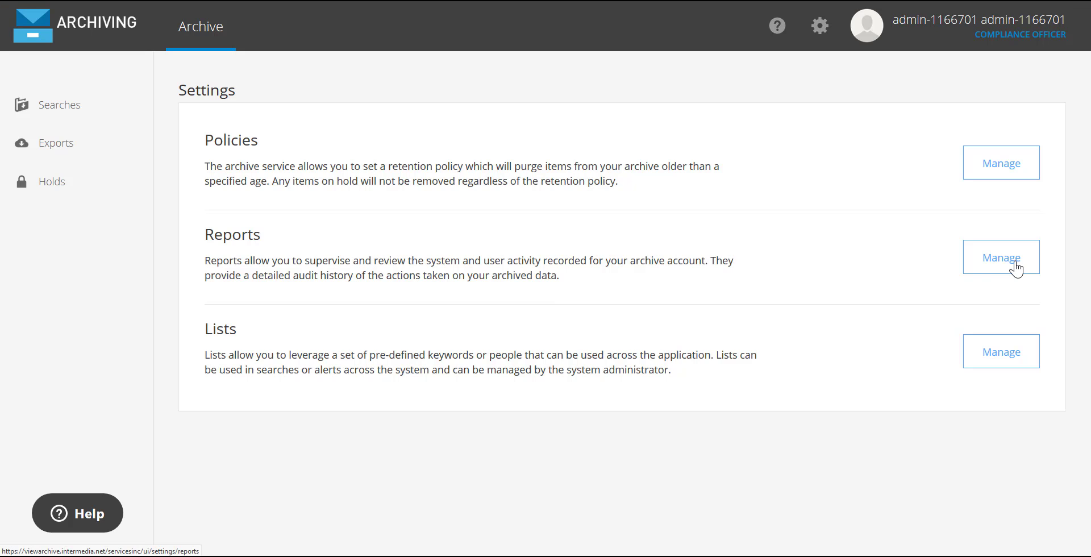
# - View the Collection Summary report's configuration option and the start date choices for a new audit report
pyautogui.click(1015, 262)
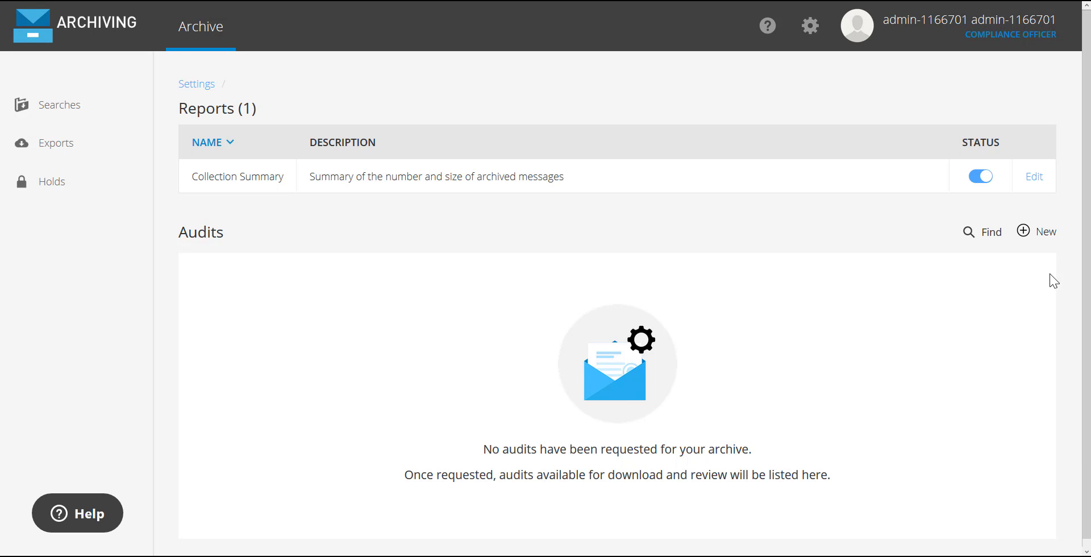
pyautogui.click(1035, 176)
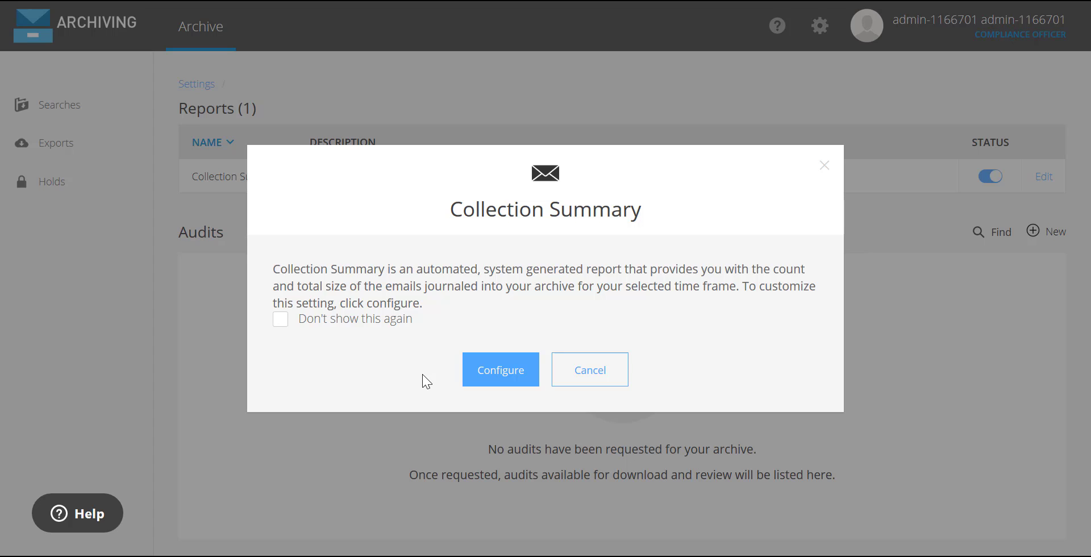
pyautogui.click(500, 369)
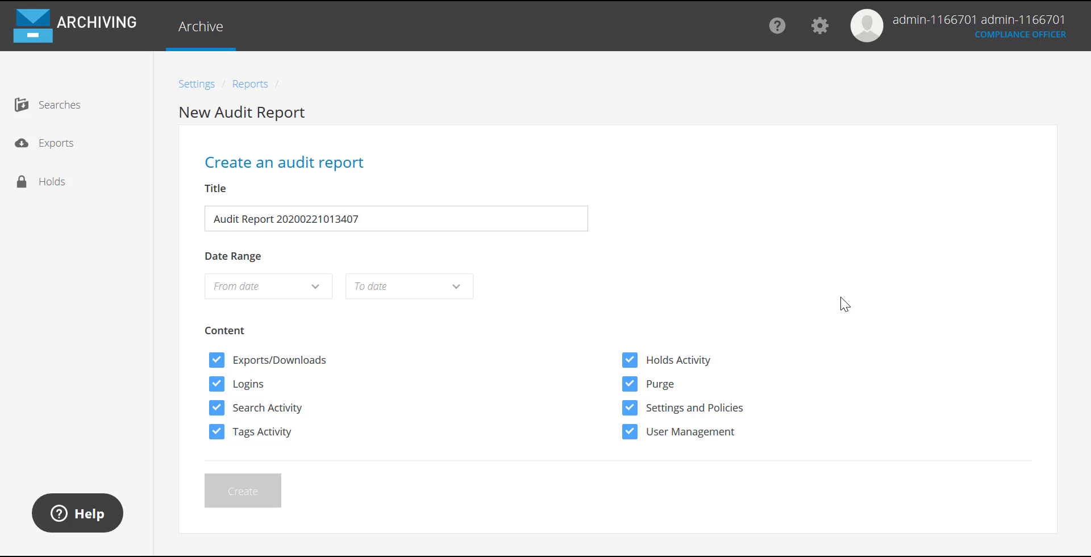
pyautogui.click(316, 287)
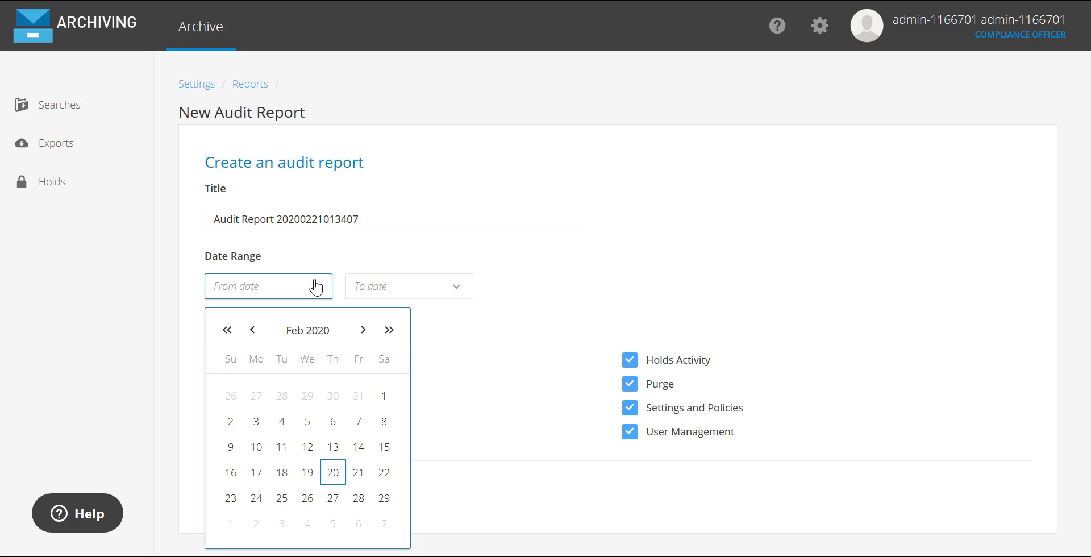
pyautogui.click(457, 375)
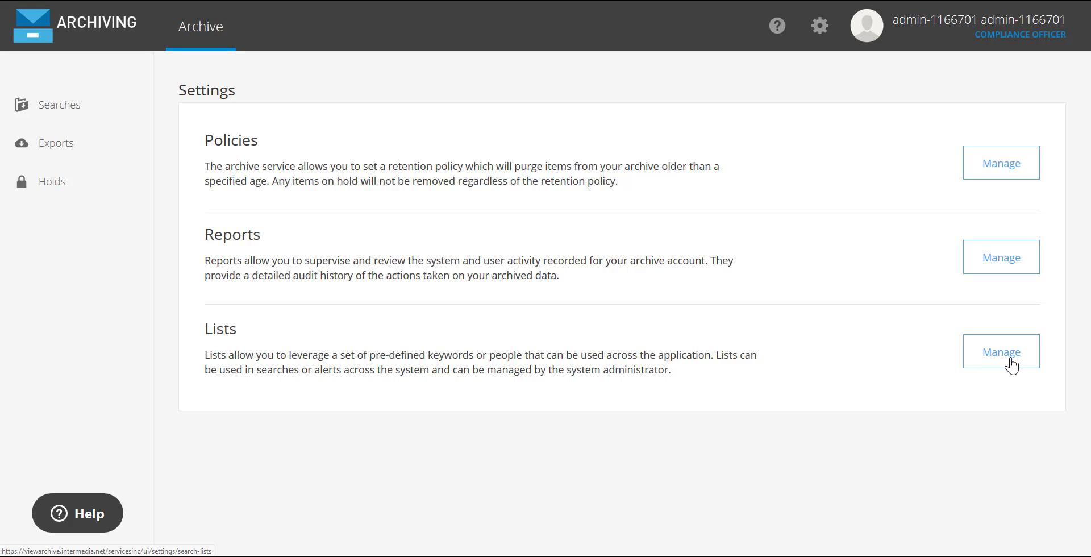
# - Open the Financial Terms keyword list from the archive settings to examine its content
pyautogui.click(1011, 364)
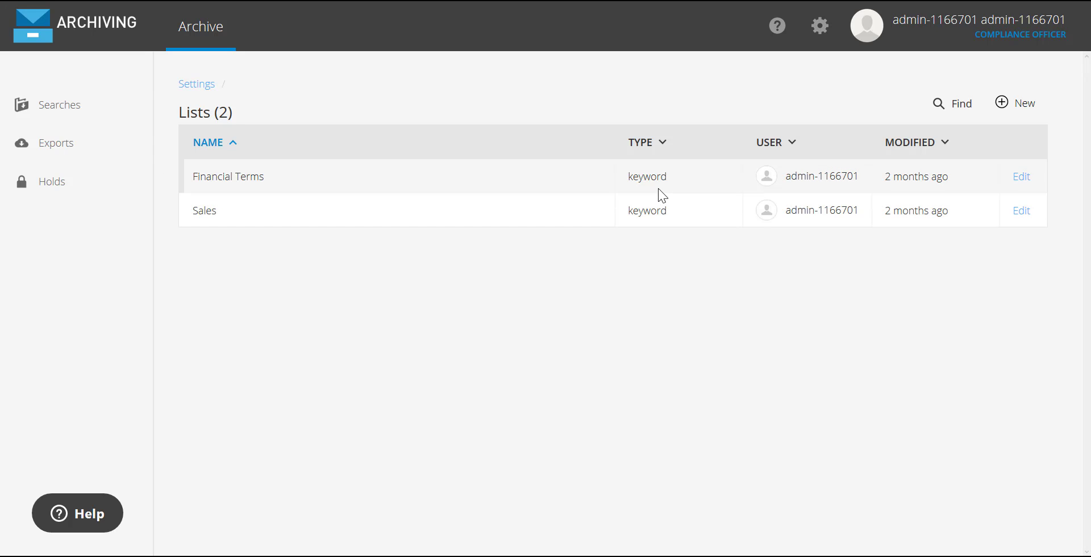
pyautogui.click(1020, 179)
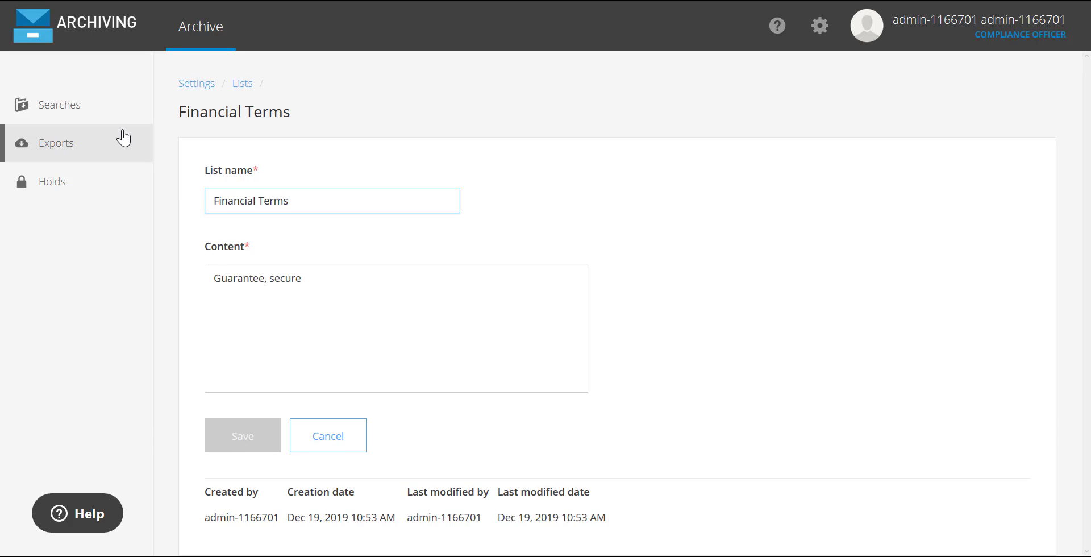
# - Start a new simple search in the archive and review the available size and hold reason filters
pyautogui.click(59, 104)
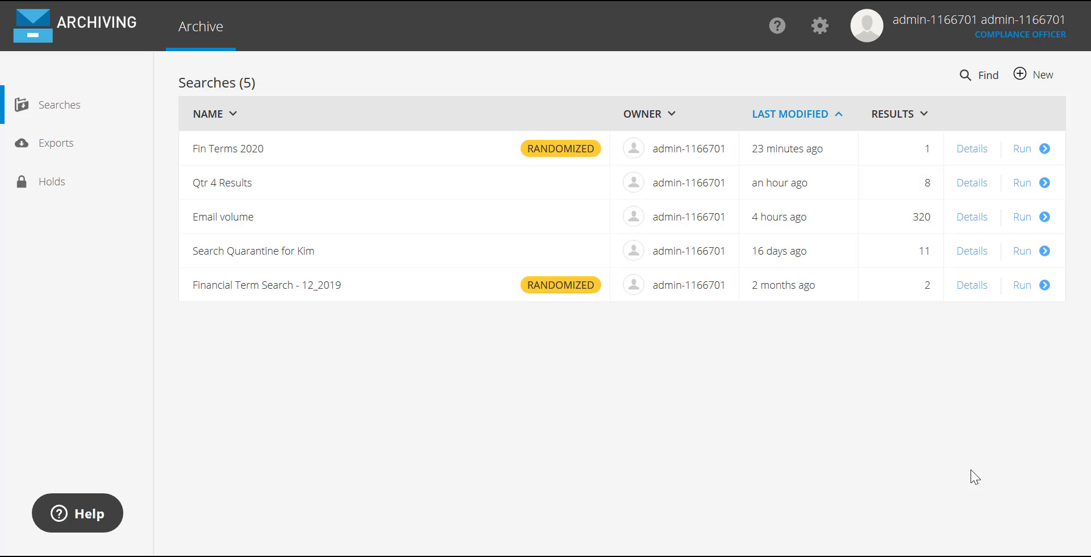
pyautogui.click(1037, 84)
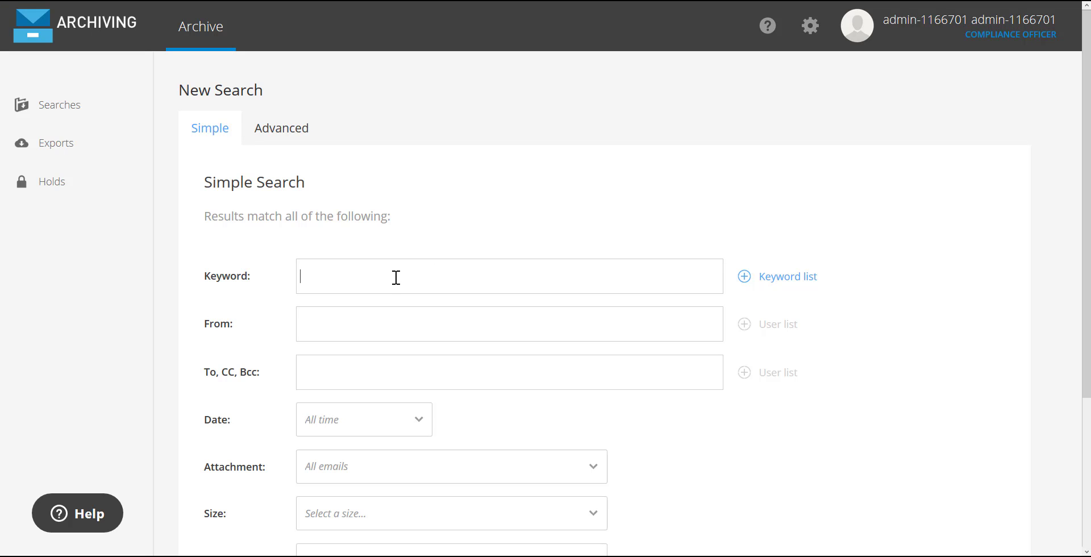
pyautogui.scroll(-3, 422, 280)
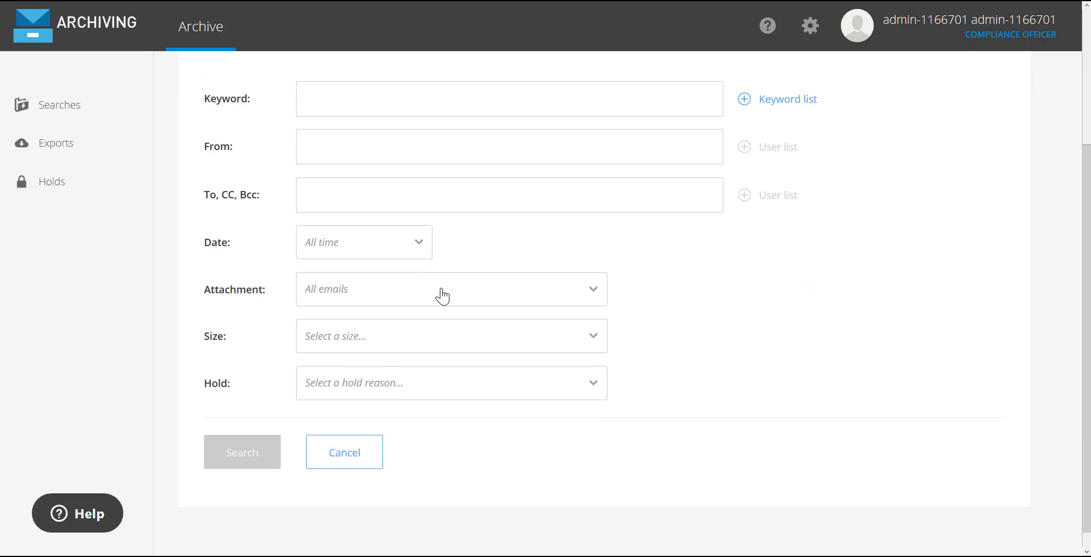
pyautogui.click(601, 339)
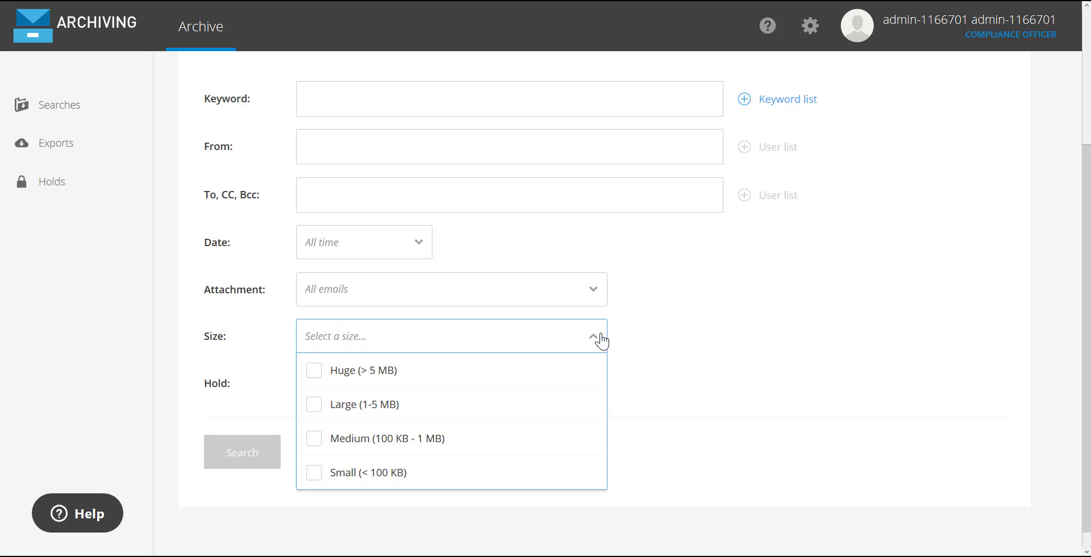
pyautogui.click(653, 336)
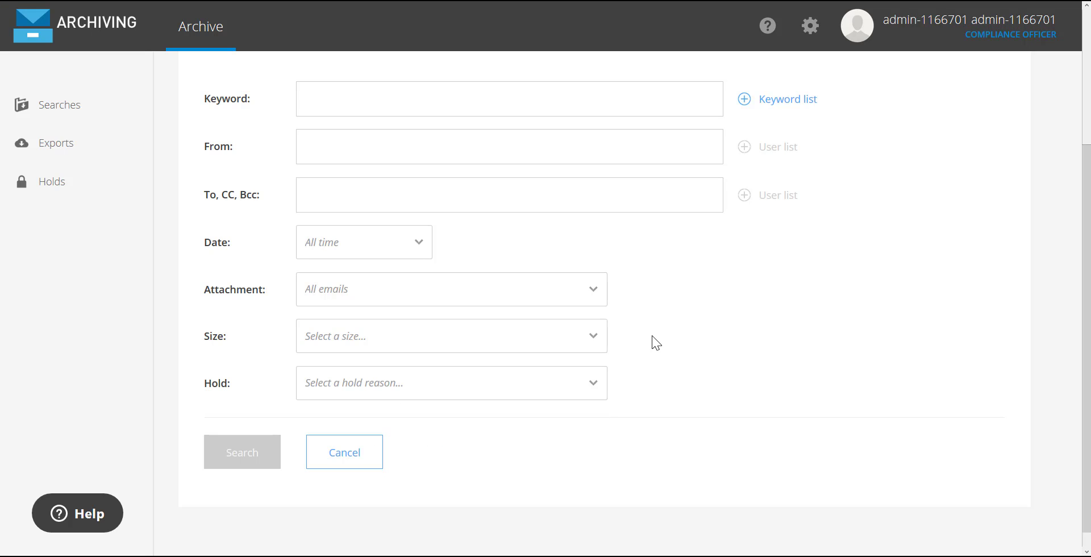
pyautogui.click(594, 389)
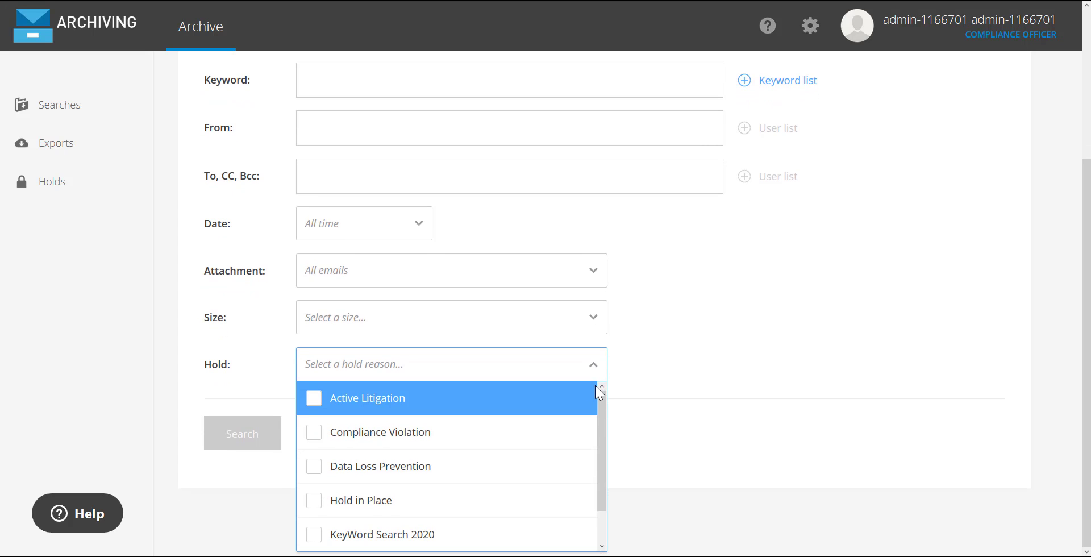
pyautogui.moveTo(602, 404); pyautogui.dragTo(602, 449)
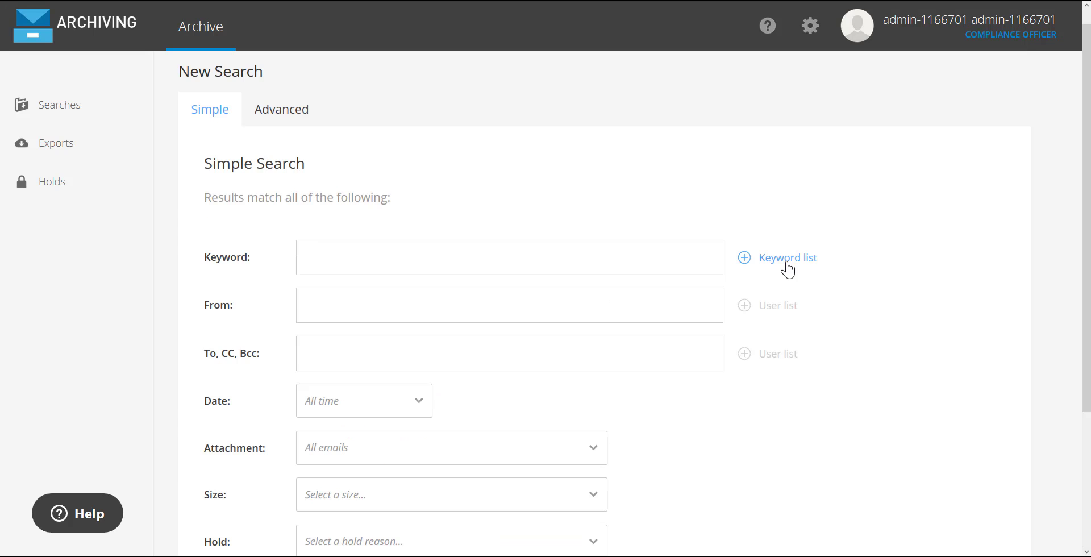
# - Add the Financial Terms keyword list as the search's keyword criterion and run the search
pyautogui.click(784, 257)
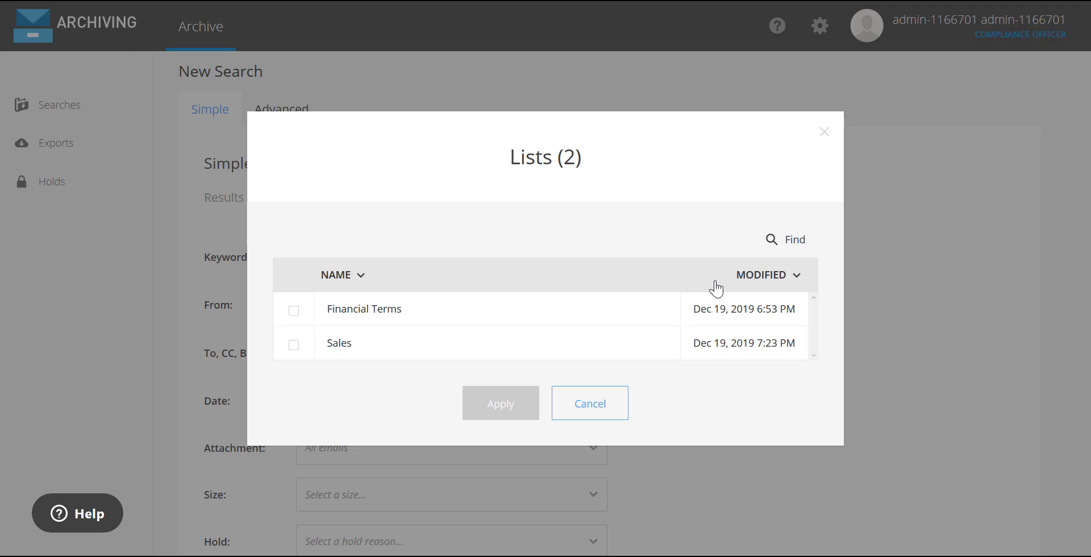
pyautogui.click(295, 311)
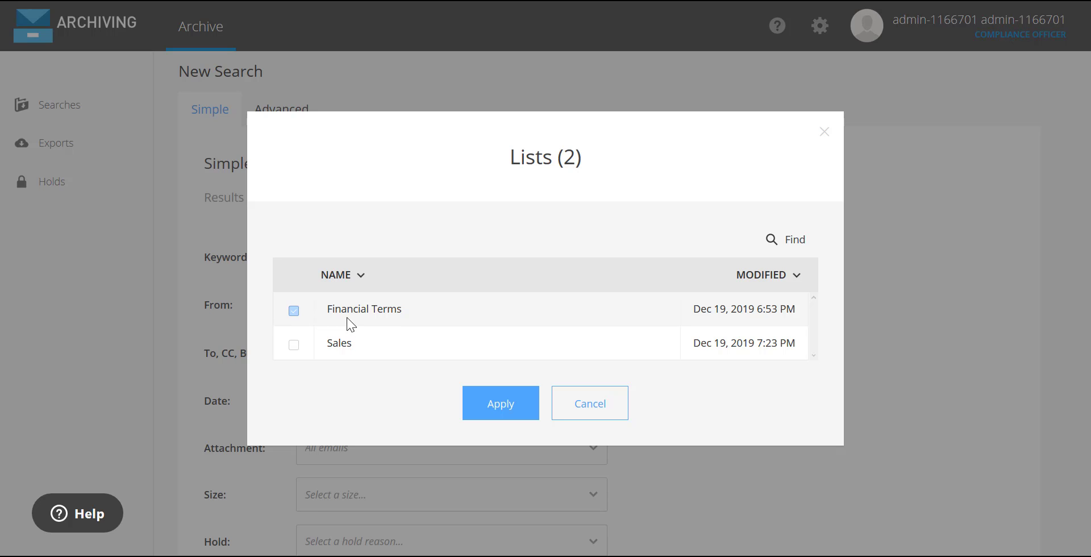
pyautogui.click(496, 404)
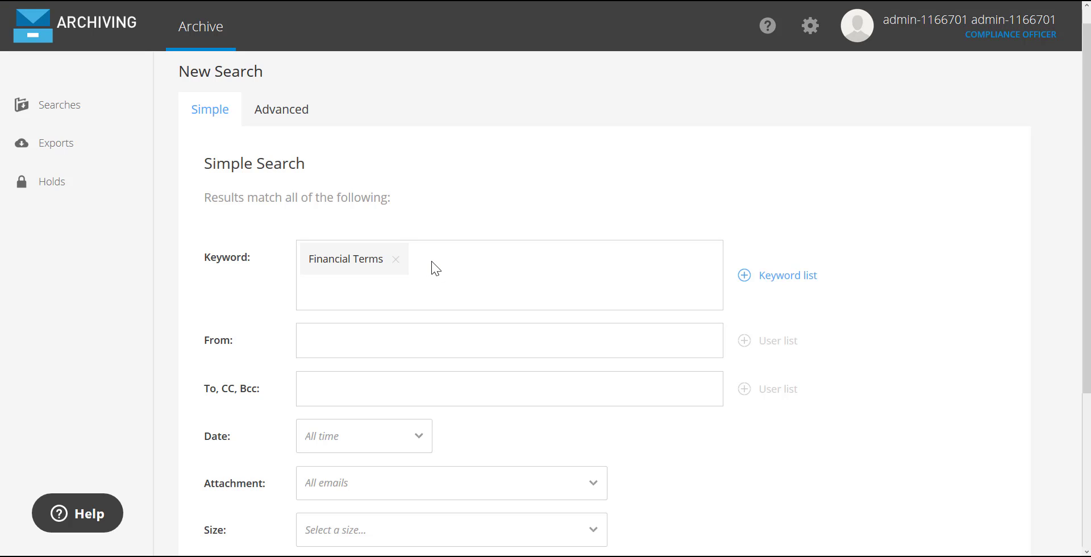
pyautogui.scroll(-4, 433, 267)
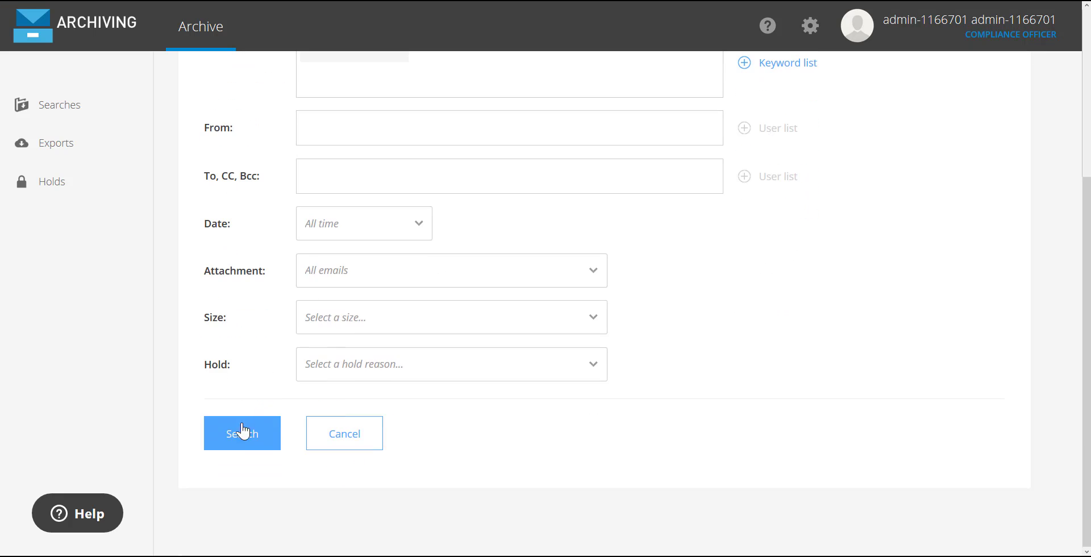
pyautogui.click(242, 437)
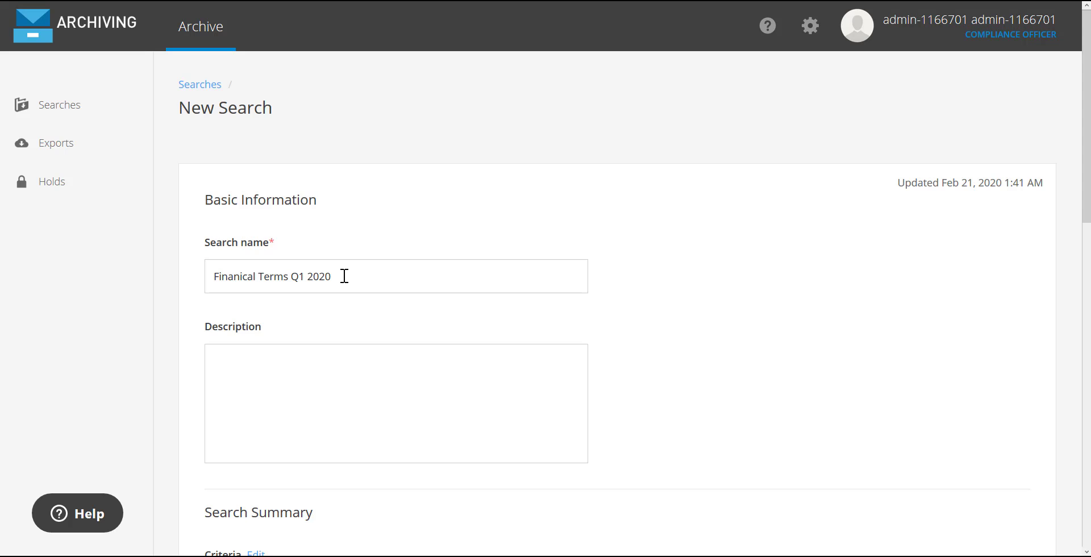
# - Name the search "Finanical Terms Q1 2020", randomize the results at 5% and save it
pyautogui.scroll(-1, 1030, 248)
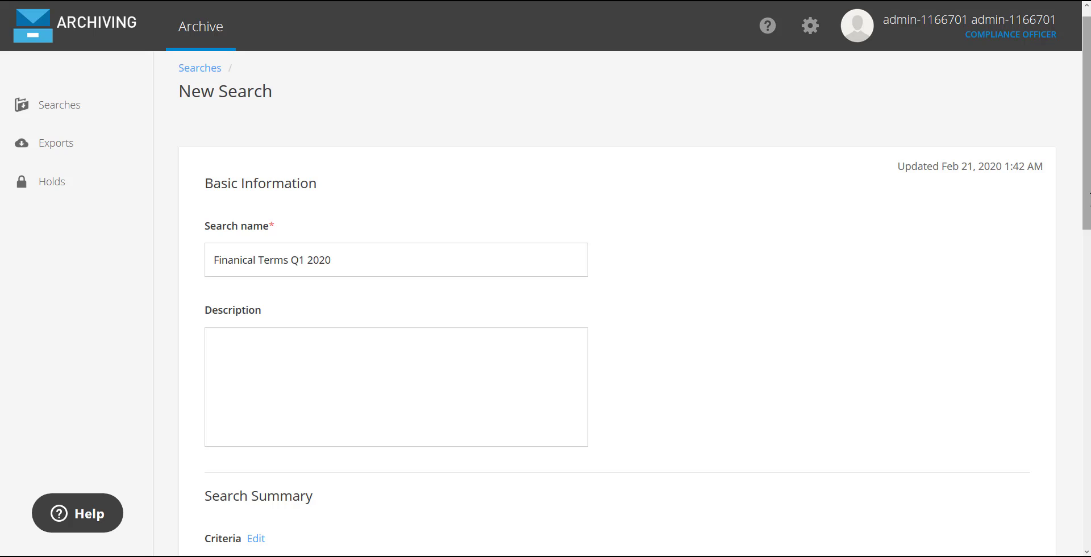
pyautogui.scroll(-10, 419, 97)
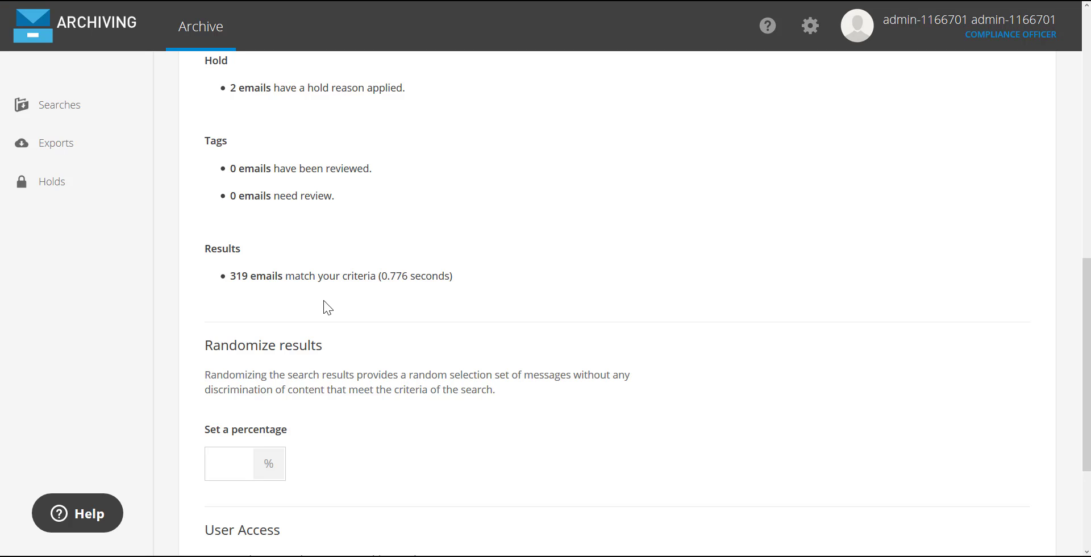
pyautogui.click(225, 464)
pyautogui.write('5')
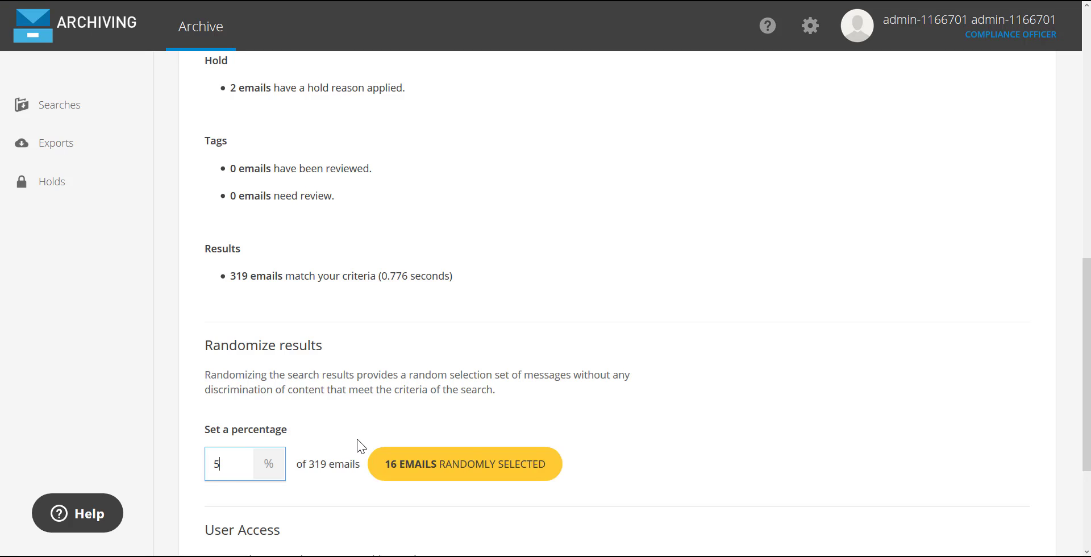
pyautogui.scroll(-3, 357, 446)
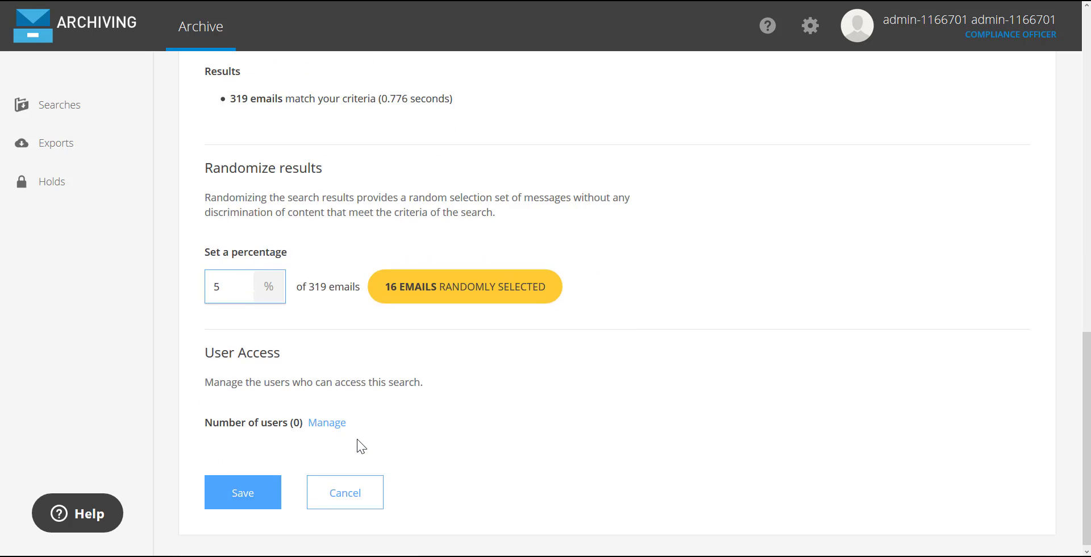
pyautogui.click(244, 493)
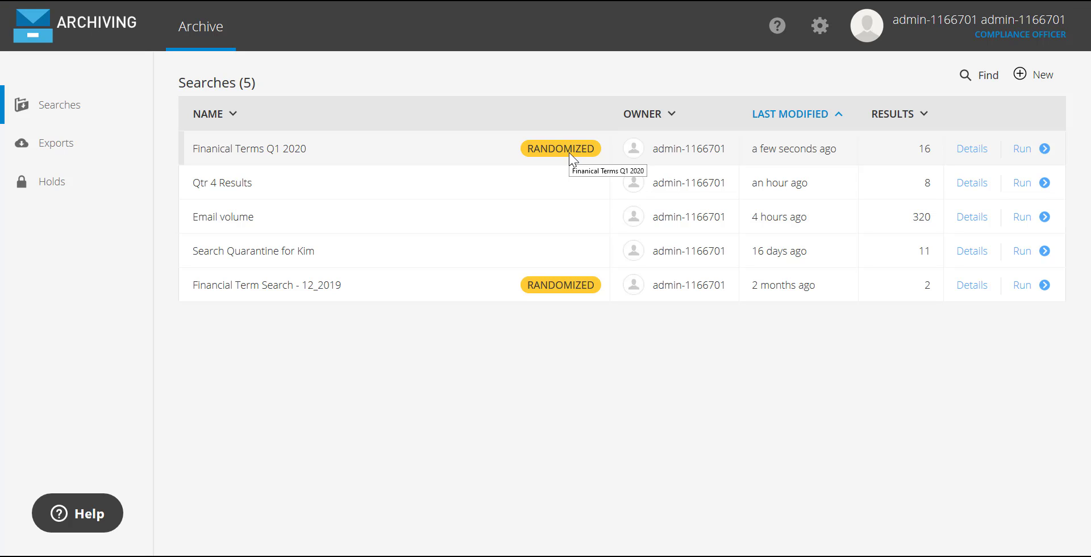
# - Start a new advanced search, try out a Keyword criterion and remove it
pyautogui.click(1036, 75)
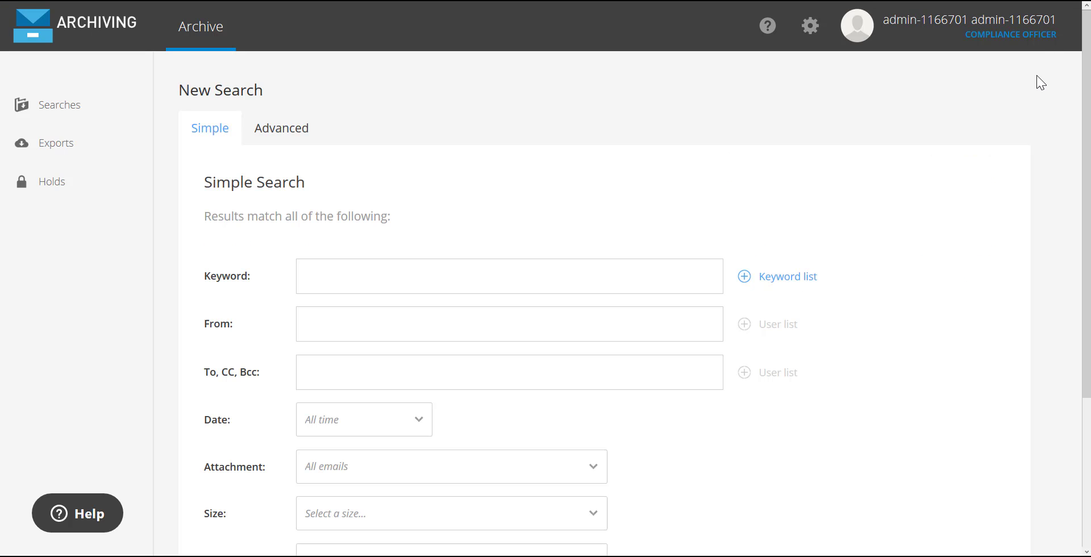
pyautogui.click(290, 128)
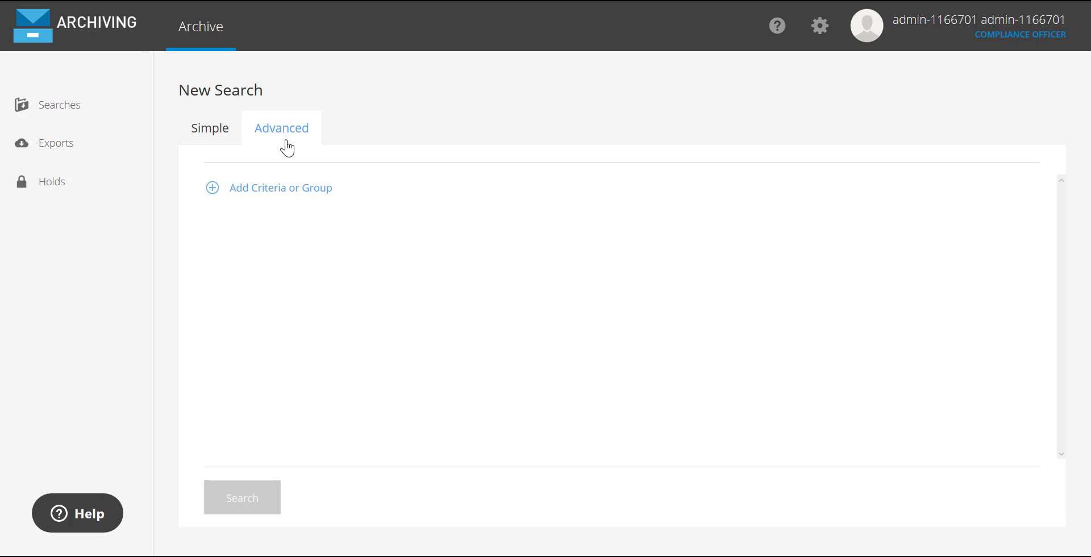
pyautogui.click(211, 189)
pyautogui.moveTo(237, 205)
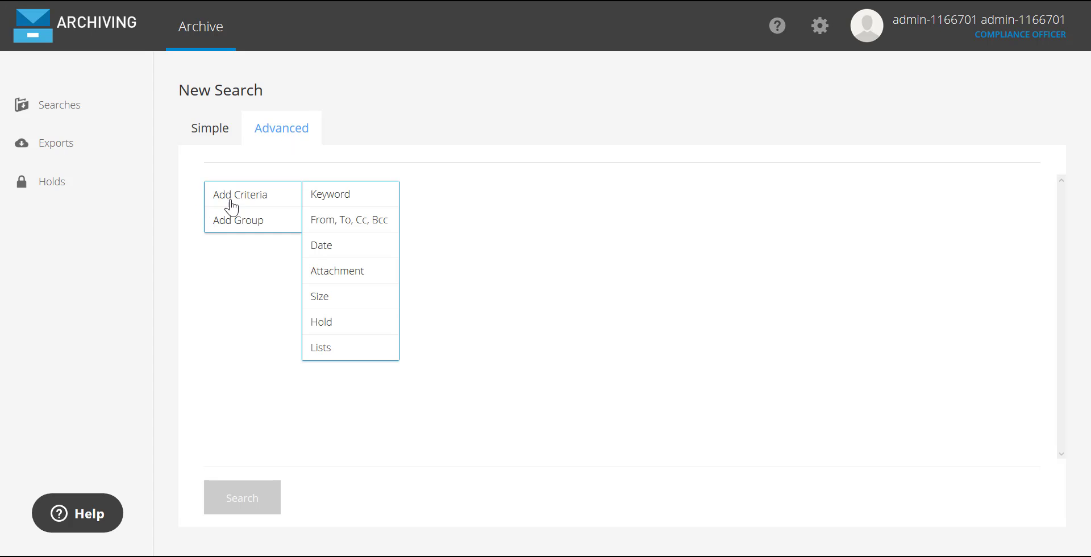
pyautogui.click(353, 195)
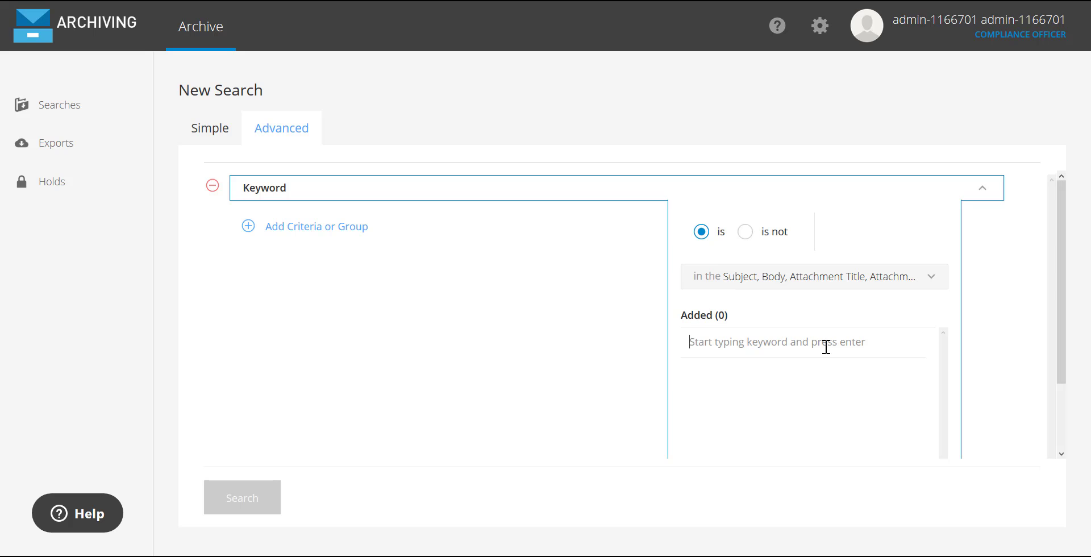
pyautogui.click(212, 185)
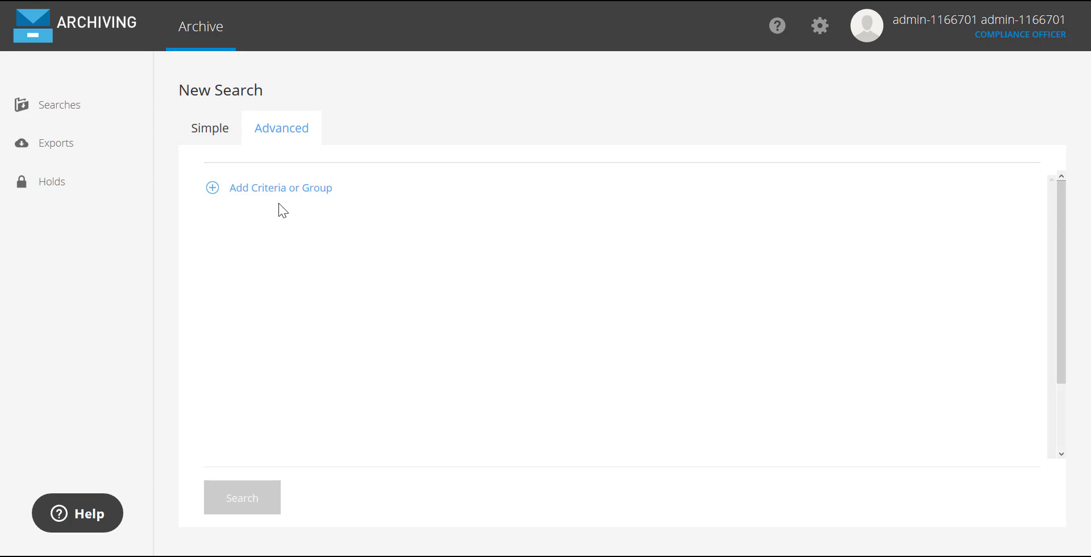
# - Add a Keyword List criterion to the advanced search with the Financial Terms and Sales lists selected
pyautogui.click(245, 193)
pyautogui.moveTo(246, 195)
pyautogui.moveTo(353, 347)
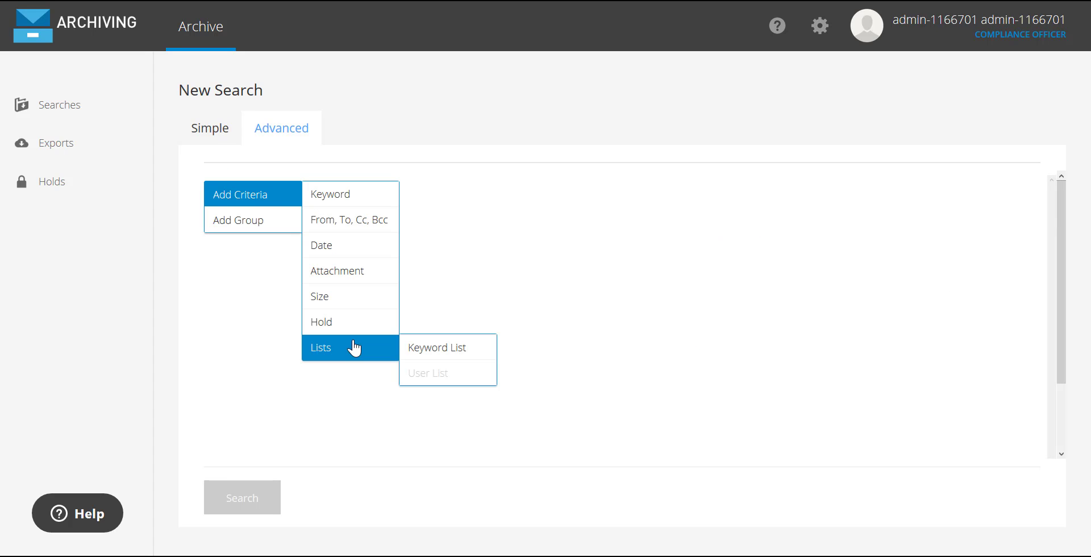
pyautogui.click(462, 356)
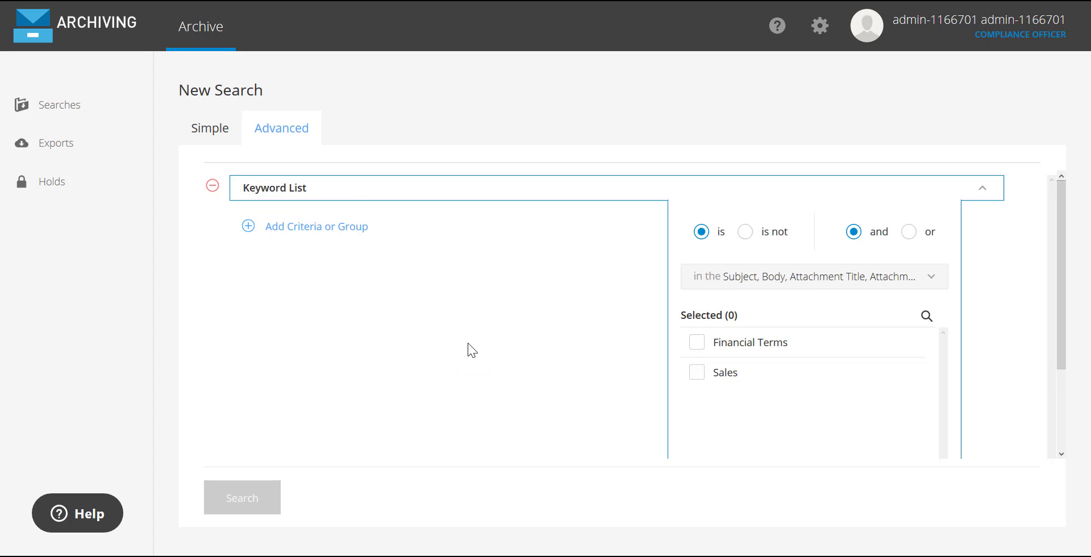
pyautogui.click(773, 348)
pyautogui.click(697, 343)
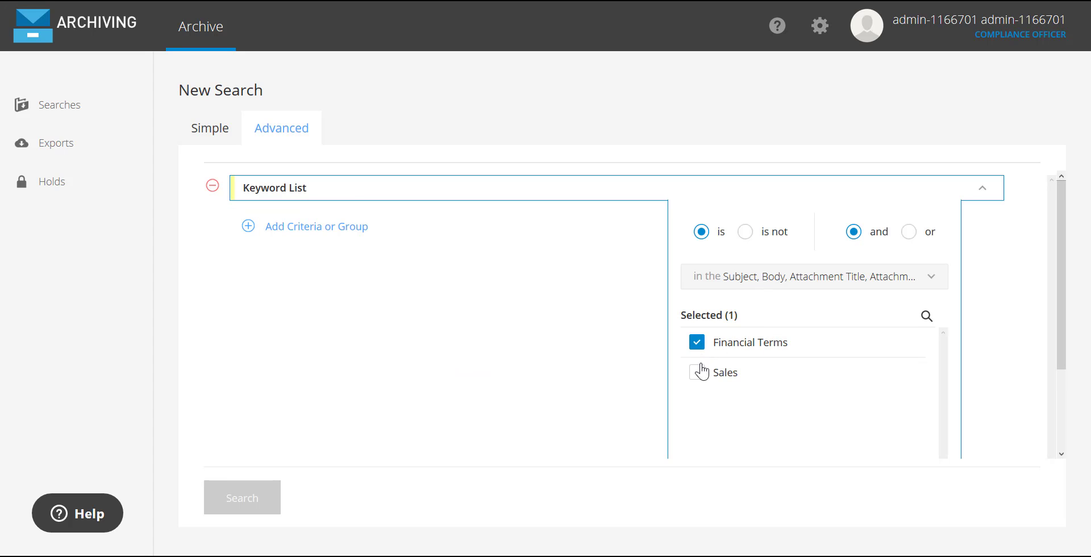
pyautogui.click(697, 372)
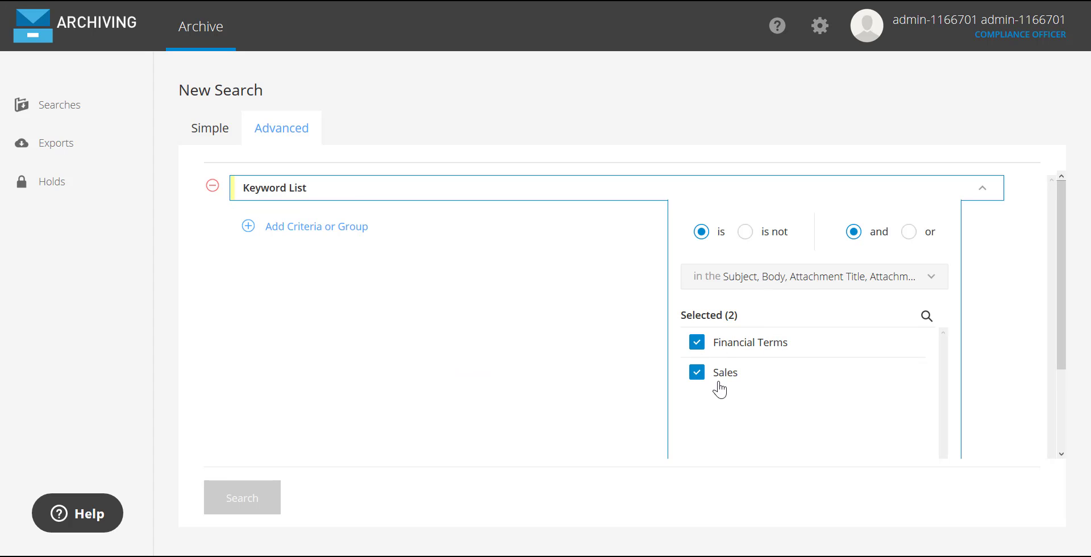
# - Review the file types of an Attachment criterion and the option to add a group to the advanced search
pyautogui.click(312, 229)
pyautogui.moveTo(326, 245)
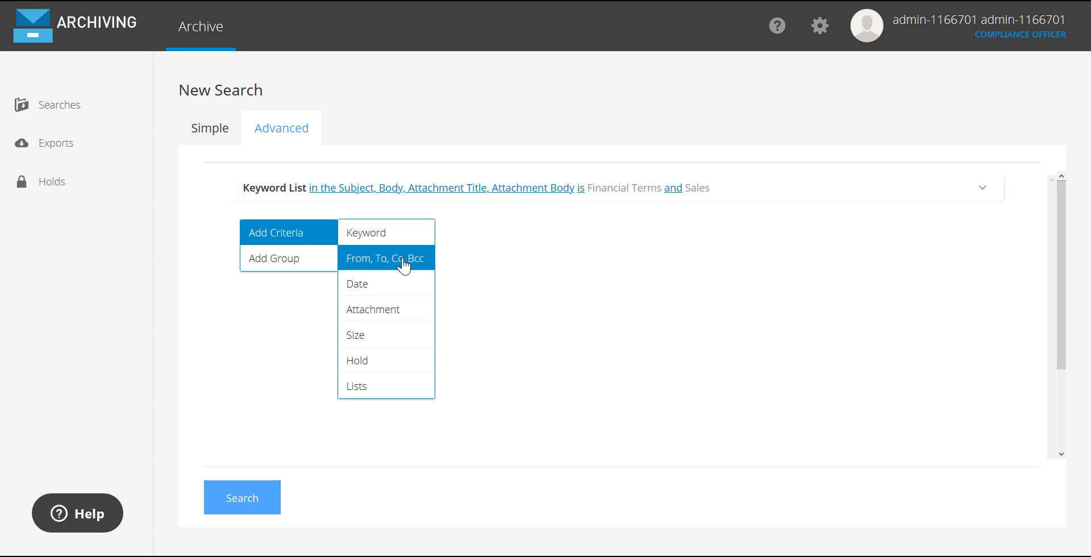
pyautogui.click(421, 312)
pyautogui.scroll(-2, 803, 354)
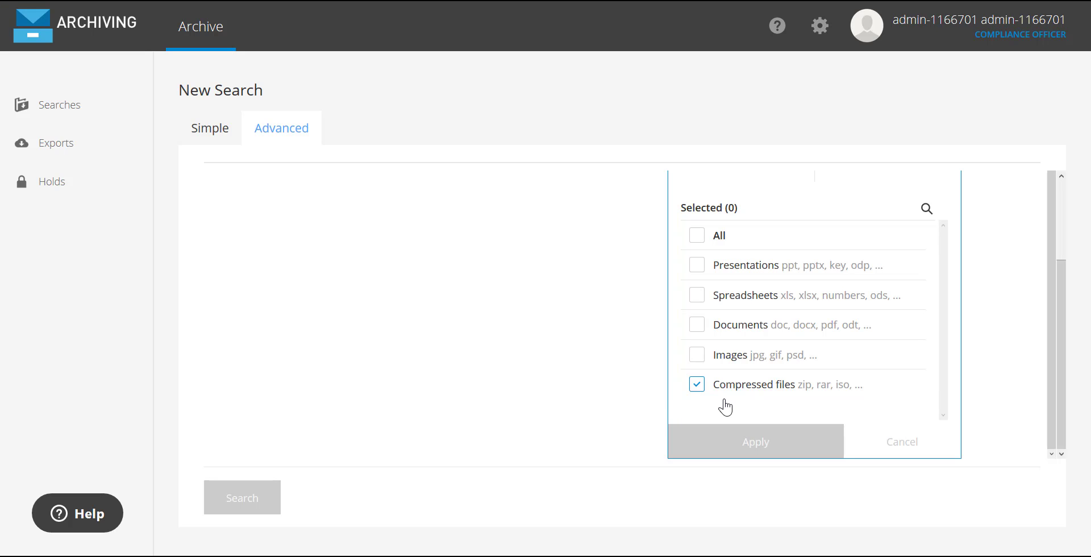
pyautogui.click(405, 248)
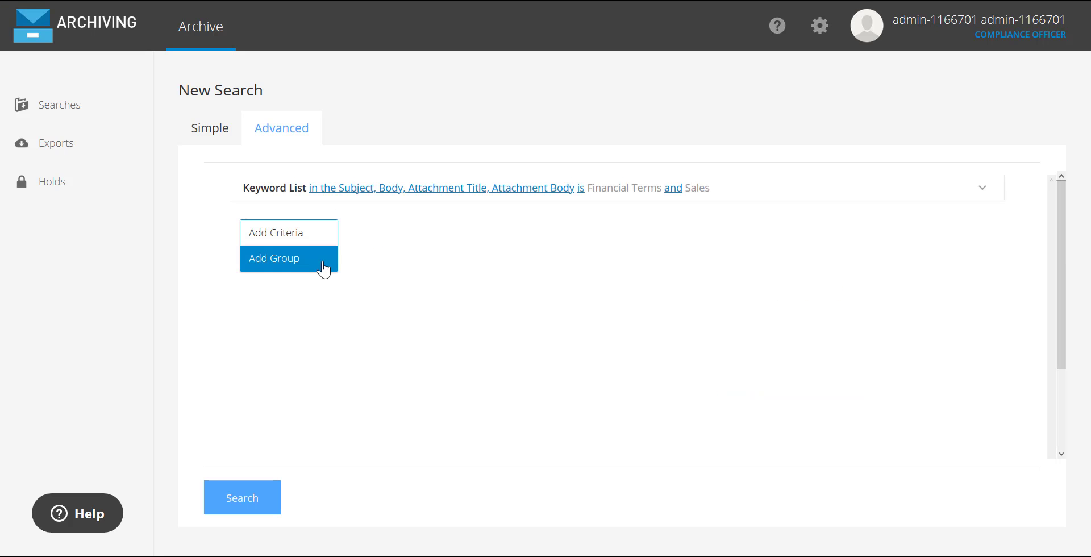
# - Run the saved search Finanical Terms Q1 2020 and select all emails in its results
pyautogui.click(77, 113)
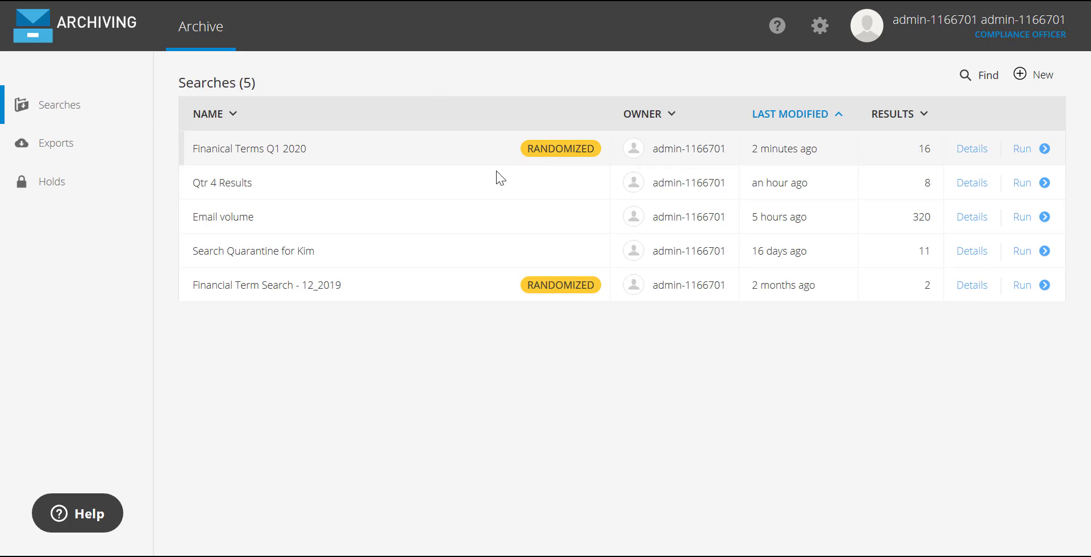
pyautogui.click(1026, 159)
pyautogui.click(197, 166)
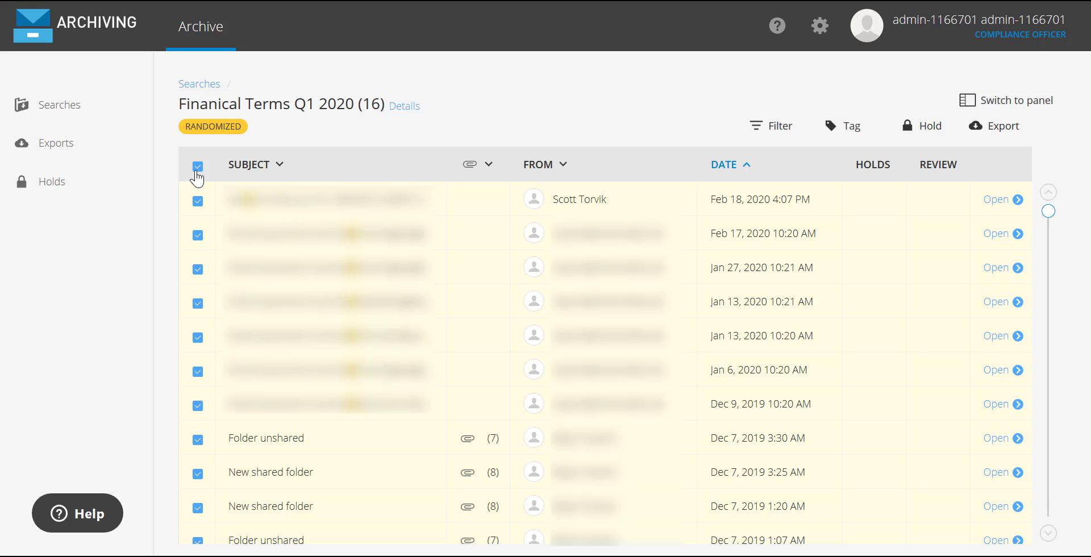
pyautogui.click(197, 167)
pyautogui.click(197, 166)
# - Start exporting all the selected emails and proceed to the export format choice
pyautogui.click(860, 133)
pyautogui.click(995, 134)
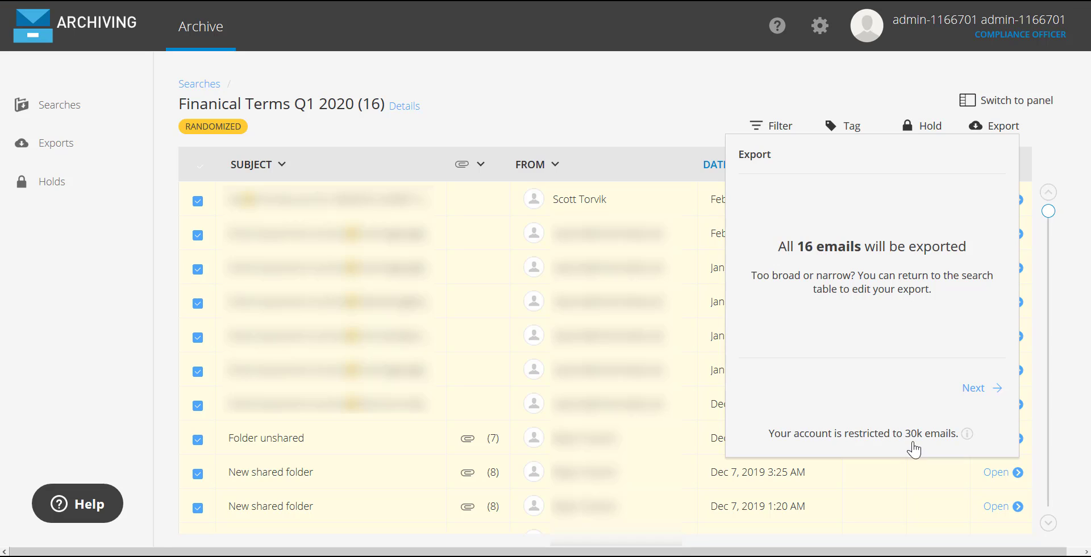
pyautogui.click(982, 390)
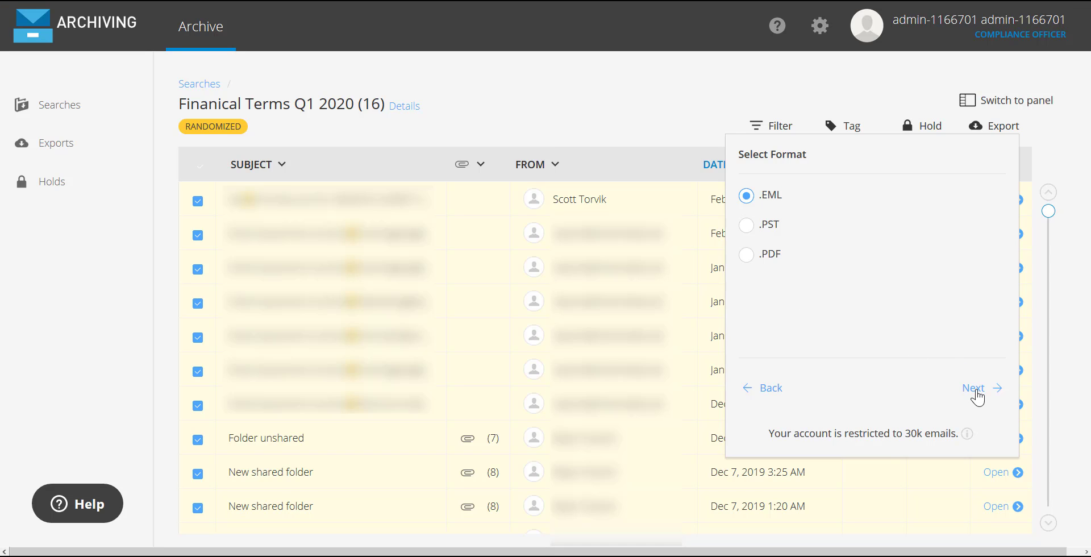
# - Check the download options of the Financial Terms 2020 export, cancel the download and return to the saved searches
pyautogui.click(59, 140)
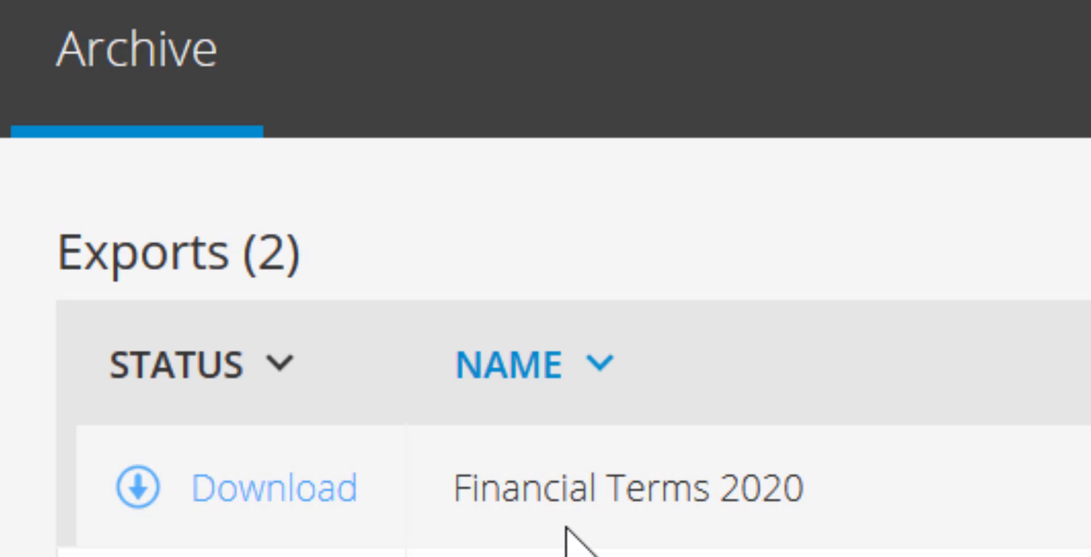
pyautogui.click(270, 503)
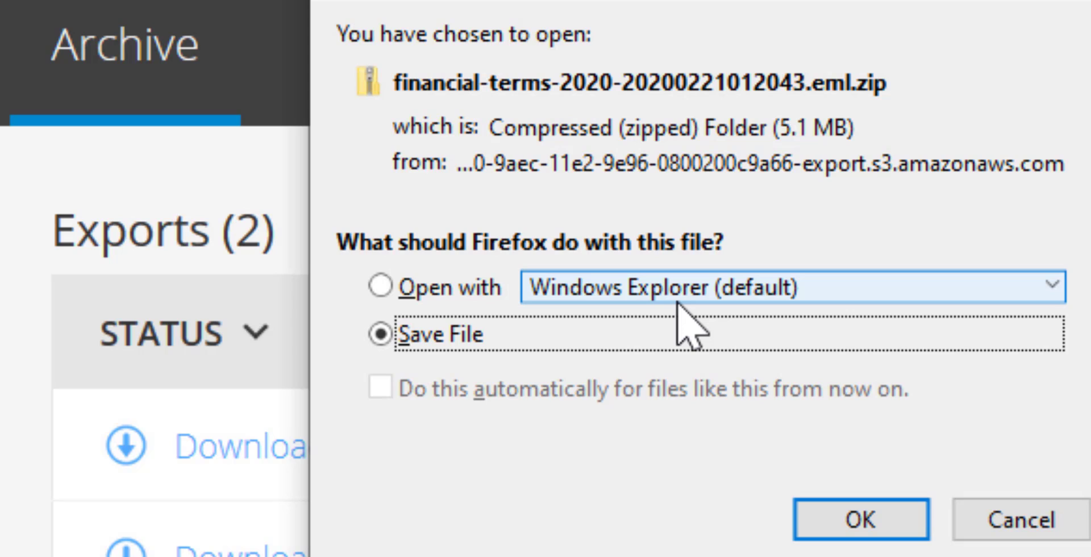
pyautogui.click(1018, 522)
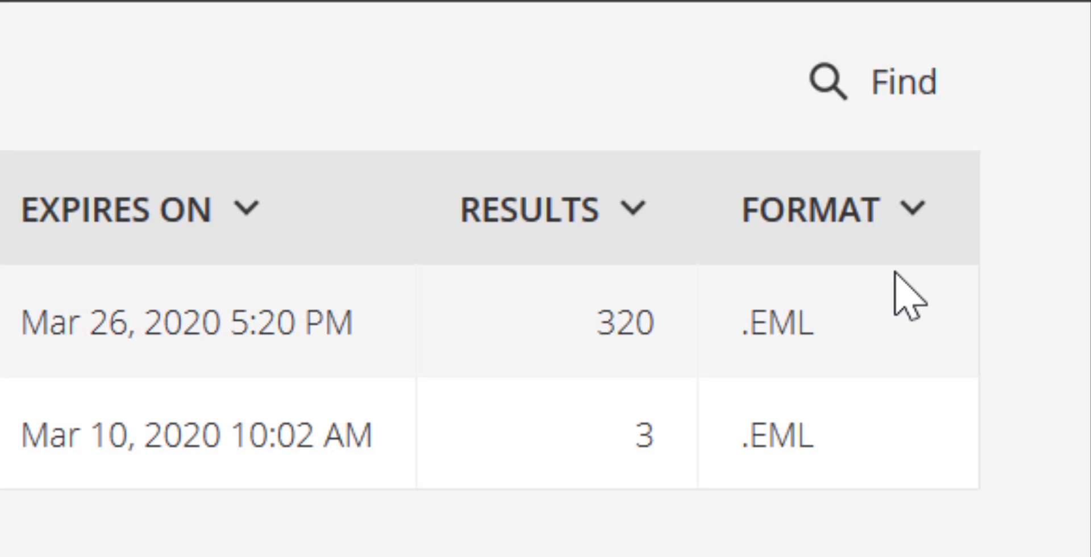
pyautogui.click(67, 107)
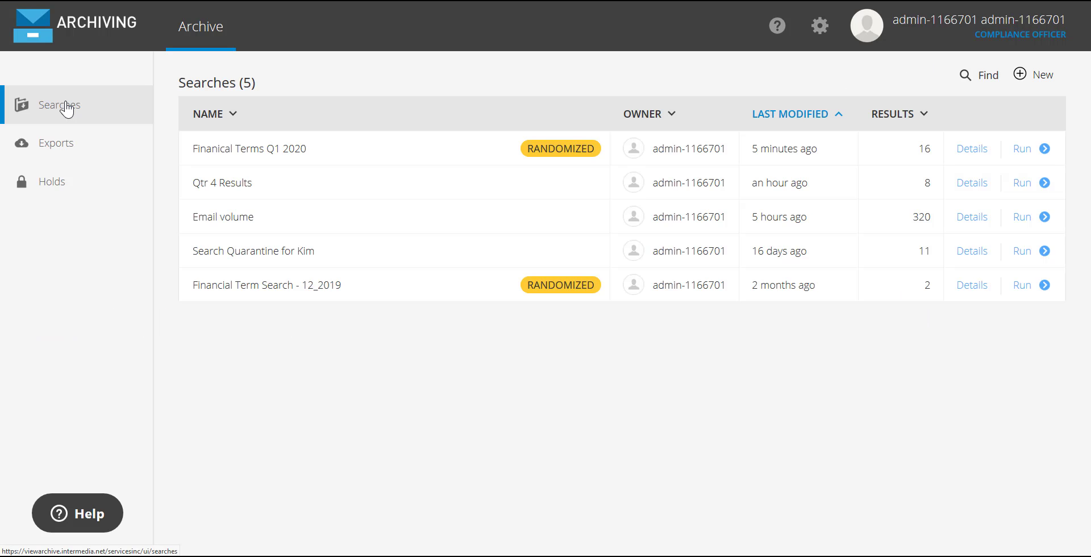